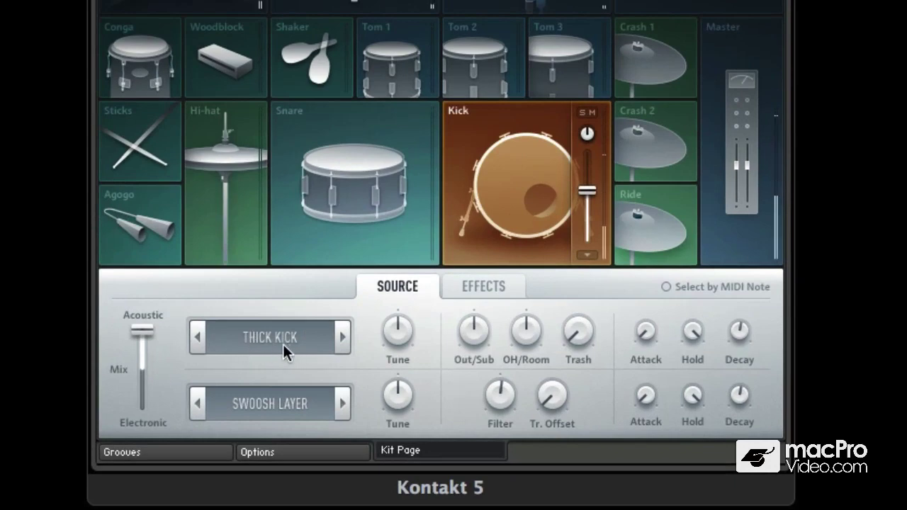
Step: Audition the next kick samples, including FLAT KICK, then return to THICK KICK
{"action": "left_click", "coordinate": [341, 336]}
{"action": "left_click", "coordinate": [341, 336]}
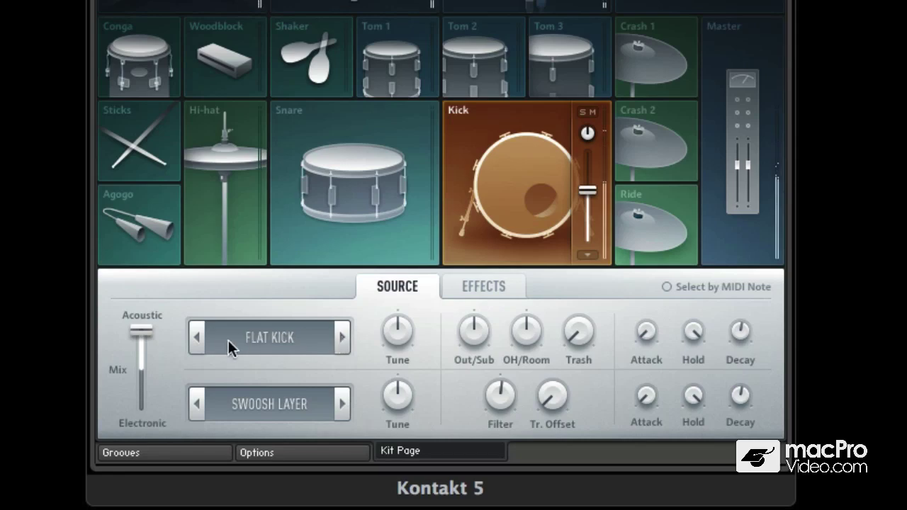
{"action": "left_click", "coordinate": [197, 338]}
{"action": "left_click", "coordinate": [196, 338]}
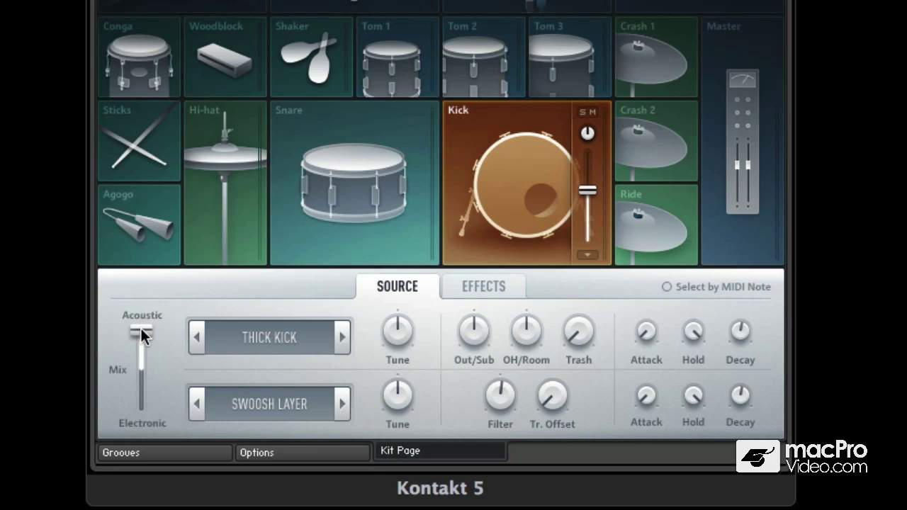
Step: Blend the kick mix toward electronic and set its layer to TREAD LAYER
{"action": "left_click_drag", "start_coordinate": [141, 328], "coordinate": [142, 345]}
{"action": "left_click_drag", "start_coordinate": [142, 345], "coordinate": [150, 363]}
{"action": "left_click", "coordinate": [198, 403]}
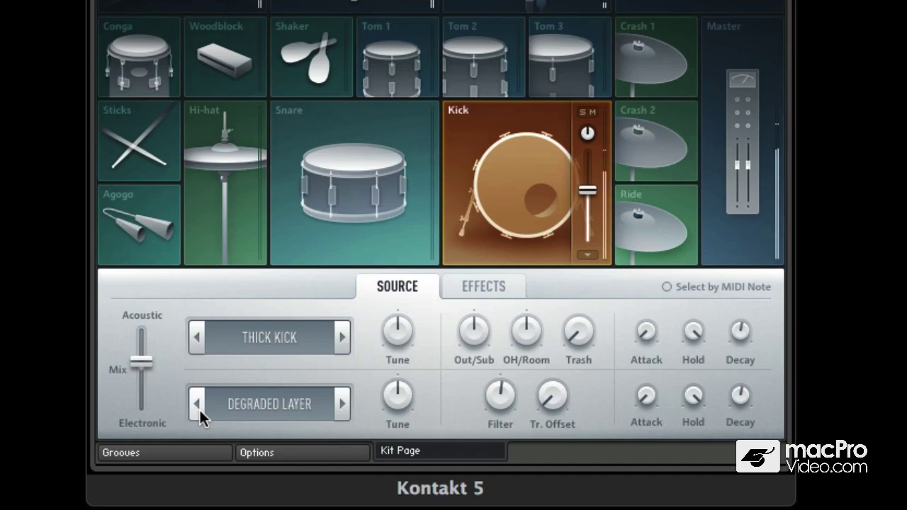
{"action": "left_click", "coordinate": [198, 404]}
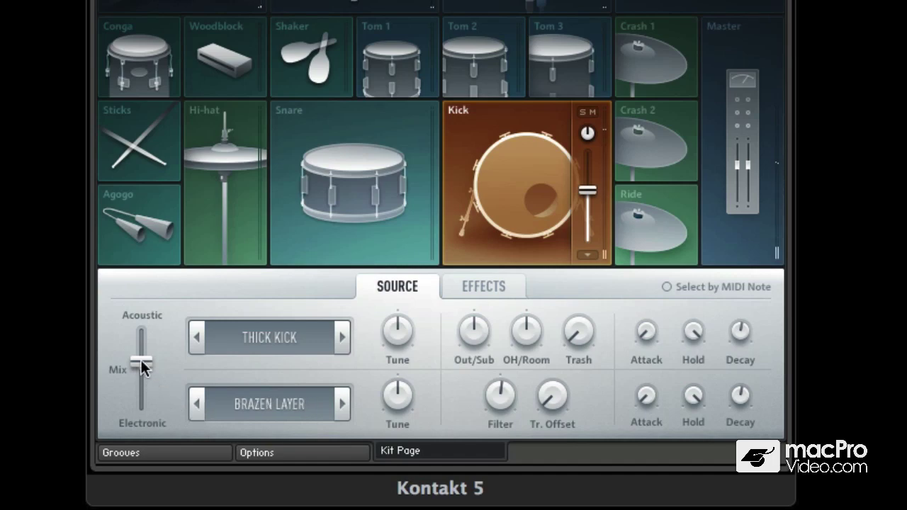
{"action": "mouse_move", "coordinate": [141, 361]}
{"action": "left_mouse_down"}
{"action": "mouse_move", "coordinate": [142, 395]}
{"action": "mouse_move", "coordinate": [146, 368]}
{"action": "left_mouse_up"}
{"action": "left_click", "coordinate": [197, 405]}
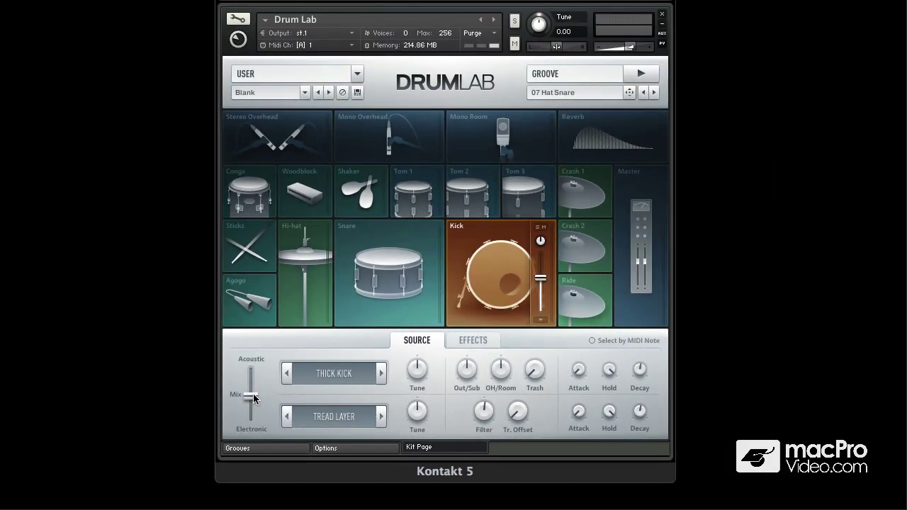
Step: Audition the snare, hi-hat and Toms 1–3, then return to the kick
{"action": "left_click", "coordinate": [362, 311]}
{"action": "left_click", "coordinate": [303, 285]}
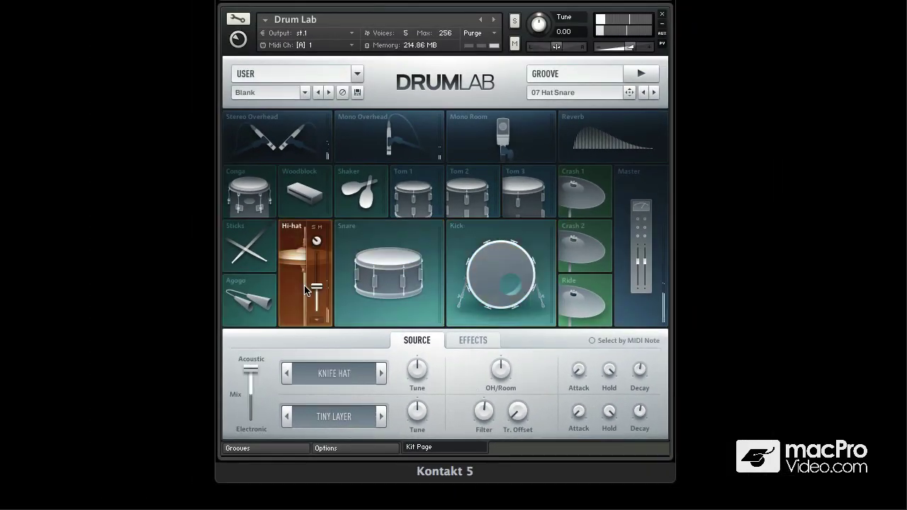
{"action": "left_click", "coordinate": [416, 190]}
{"action": "left_click", "coordinate": [471, 191]}
{"action": "left_click", "coordinate": [526, 191]}
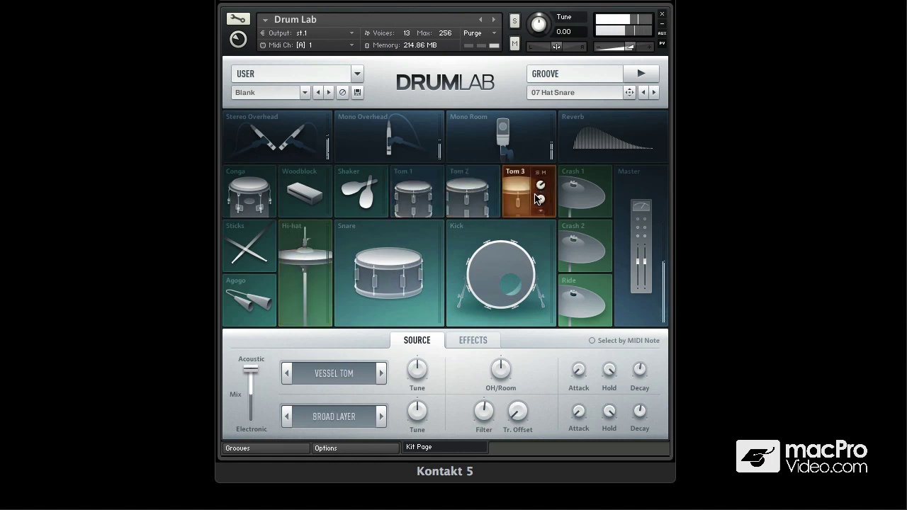
{"action": "left_click", "coordinate": [491, 303]}
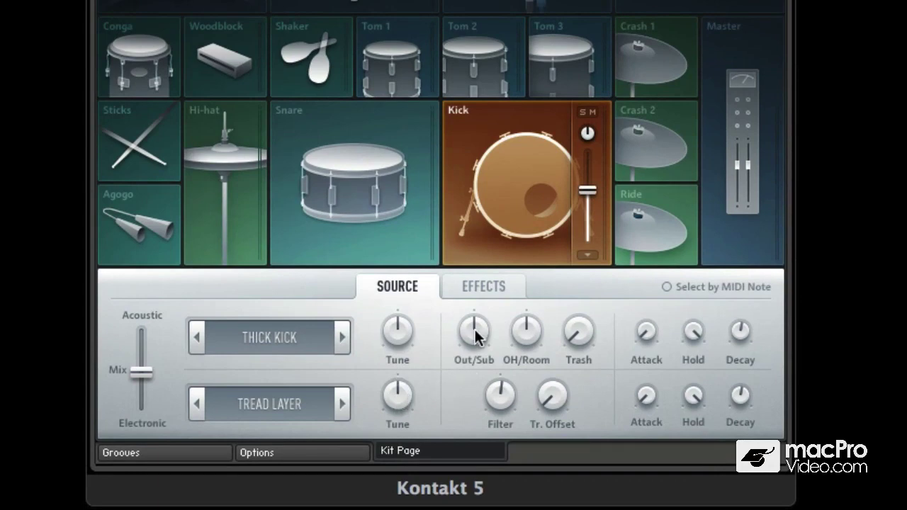
Step: Raise Out/Sub, set OH/Room to -22.9 dB, Trash to 1.8 dB, mix fully electronic, high-pass 226.6 Hz
{"action": "left_click_drag", "start_coordinate": [475, 335], "coordinate": [473, 375]}
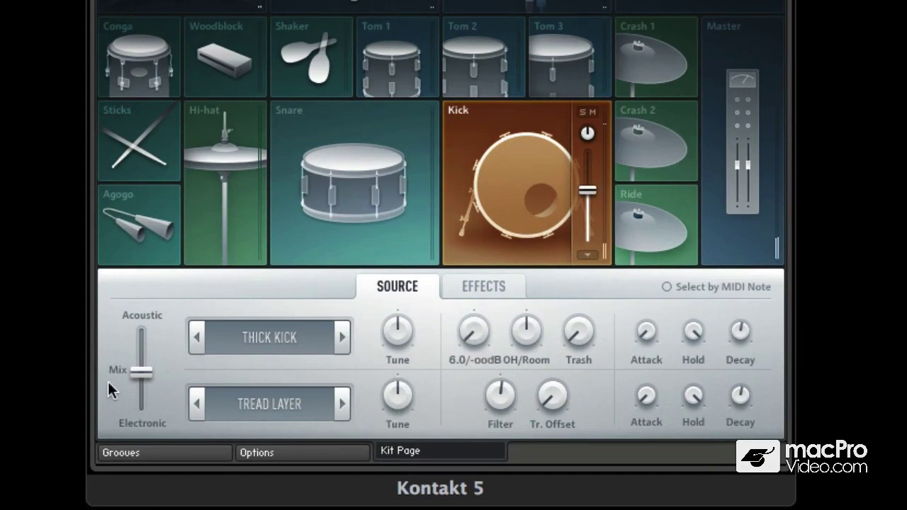
{"action": "left_click_drag", "start_coordinate": [139, 370], "coordinate": [141, 327]}
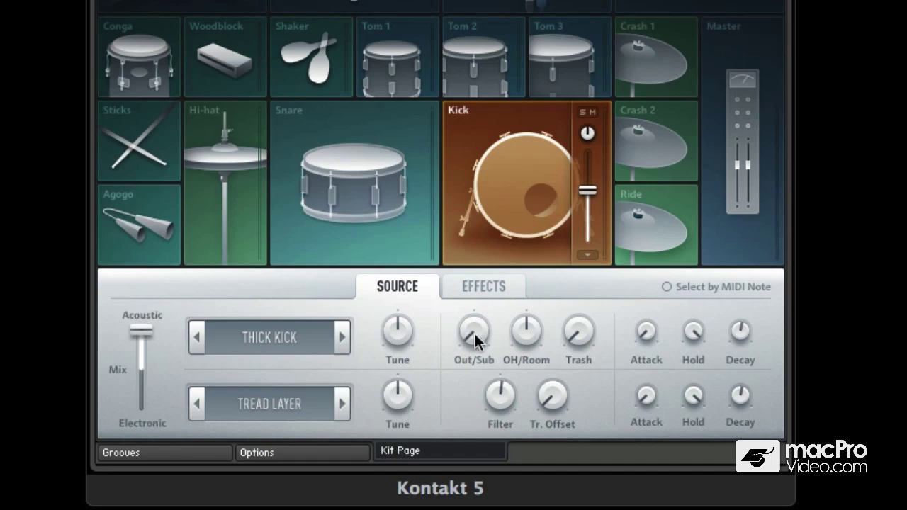
{"action": "left_click_drag", "start_coordinate": [473, 332], "coordinate": [473, 263]}
{"action": "mouse_move", "coordinate": [525, 330]}
{"action": "left_mouse_down"}
{"action": "mouse_move", "coordinate": [513, 405]}
{"action": "mouse_move", "coordinate": [509, 283]}
{"action": "mouse_move", "coordinate": [519, 326]}
{"action": "left_mouse_up"}
{"action": "left_click_drag", "start_coordinate": [572, 337], "coordinate": [559, 269]}
{"action": "left_click_drag", "start_coordinate": [507, 398], "coordinate": [502, 383]}
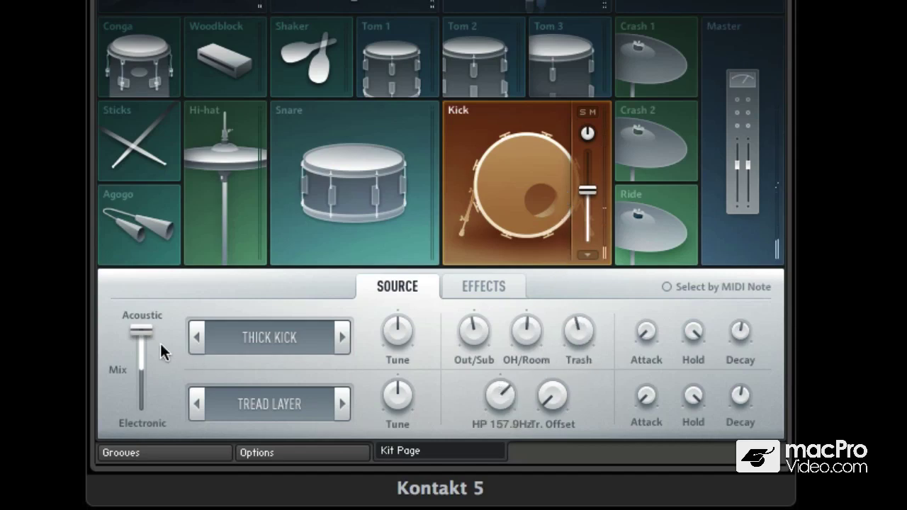
{"action": "left_click_drag", "start_coordinate": [146, 340], "coordinate": [263, 417]}
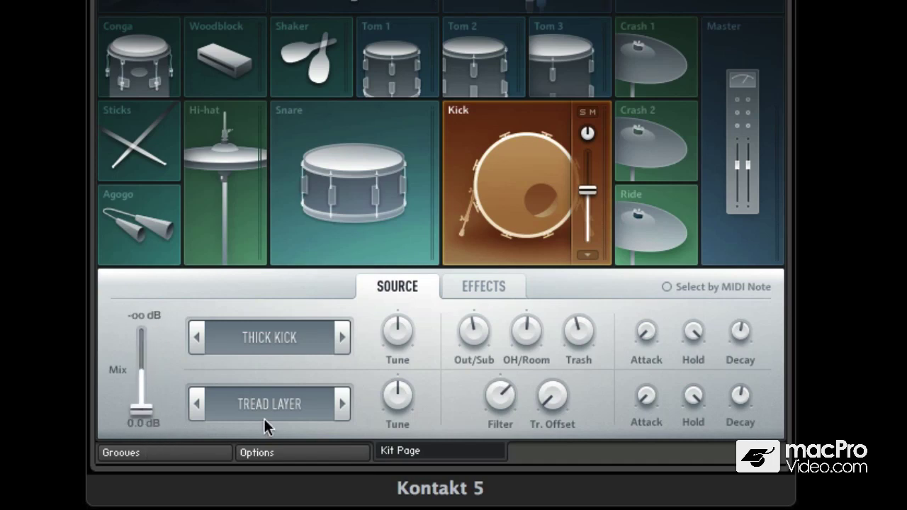
{"action": "left_click_drag", "start_coordinate": [487, 403], "coordinate": [498, 428]}
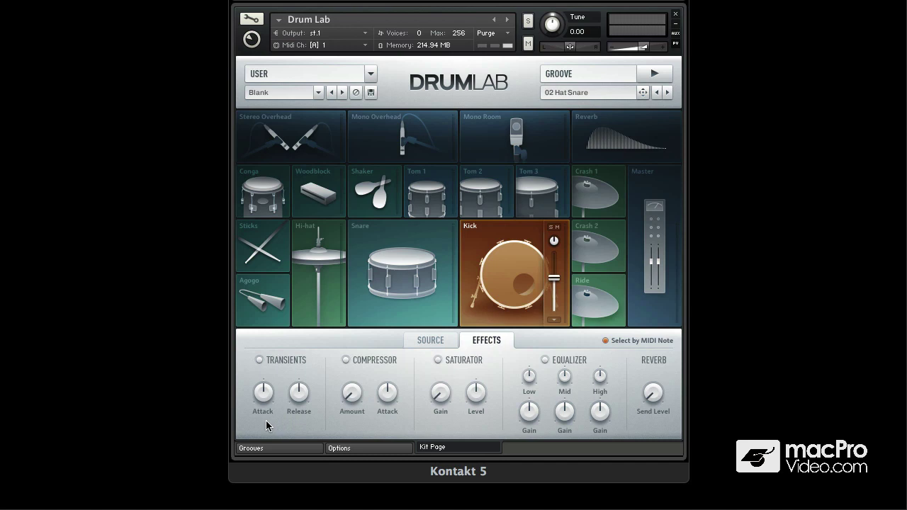
Step: Enable the kick's transient shaper with 77.1 % attack and raise saturator gain to 69.3 %
{"action": "left_click", "coordinate": [260, 359]}
{"action": "left_click_drag", "start_coordinate": [267, 397], "coordinate": [292, 354]}
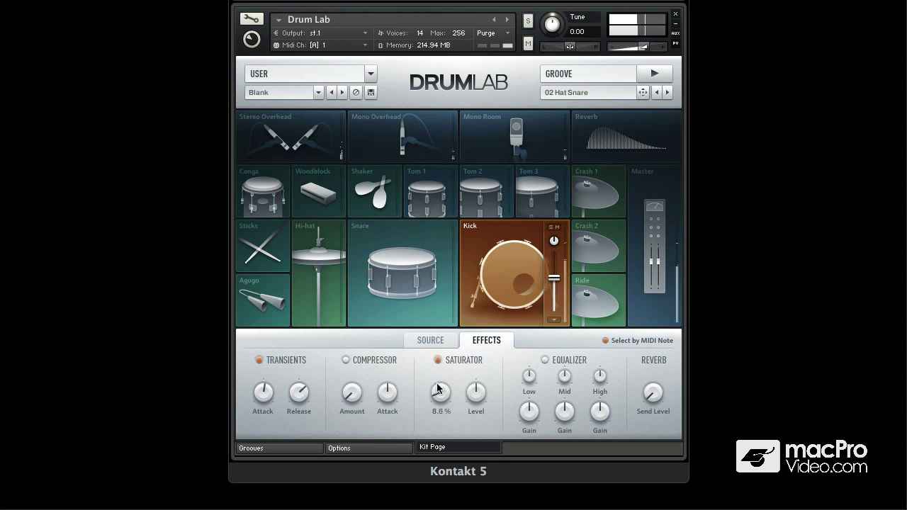
{"action": "left_click_drag", "start_coordinate": [443, 396], "coordinate": [425, 338]}
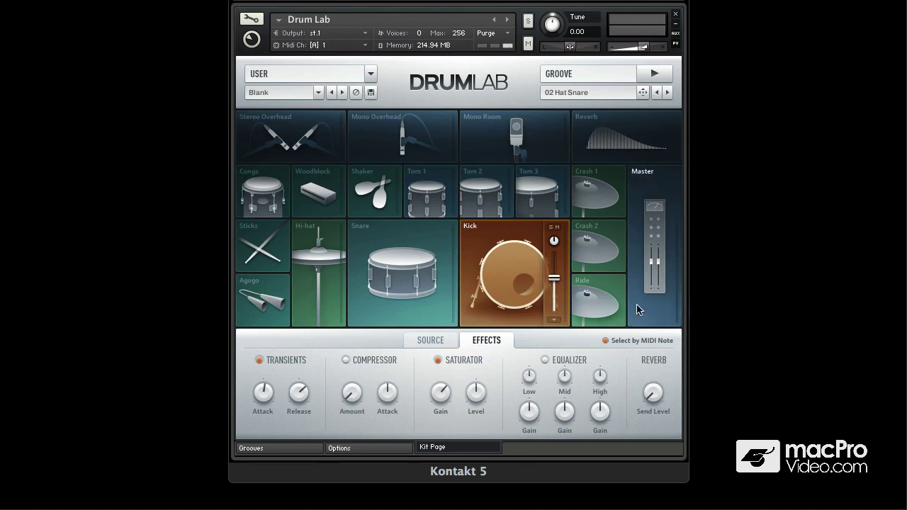
Step: Pick the 2.3s Sharp Room preset from the reverb's Rooms category
{"action": "left_click", "coordinate": [618, 140]}
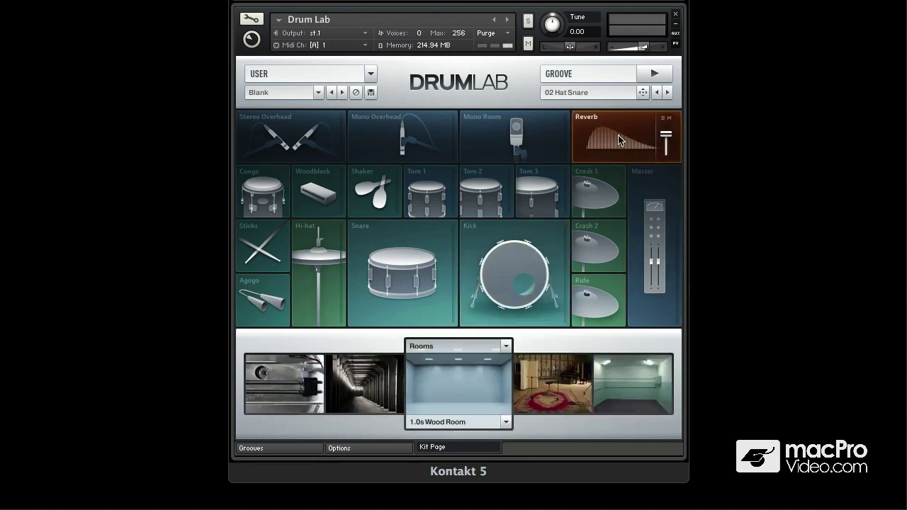
{"action": "left_click", "coordinate": [506, 347]}
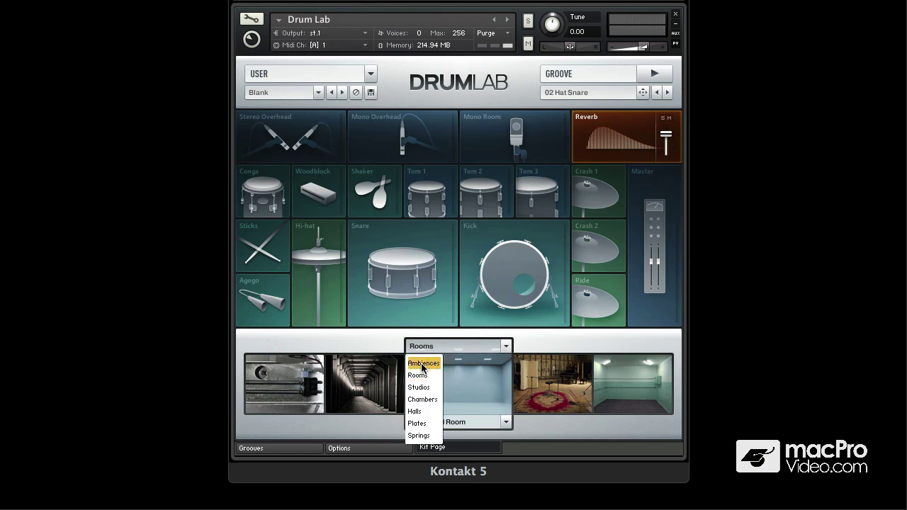
{"action": "left_click", "coordinate": [497, 429]}
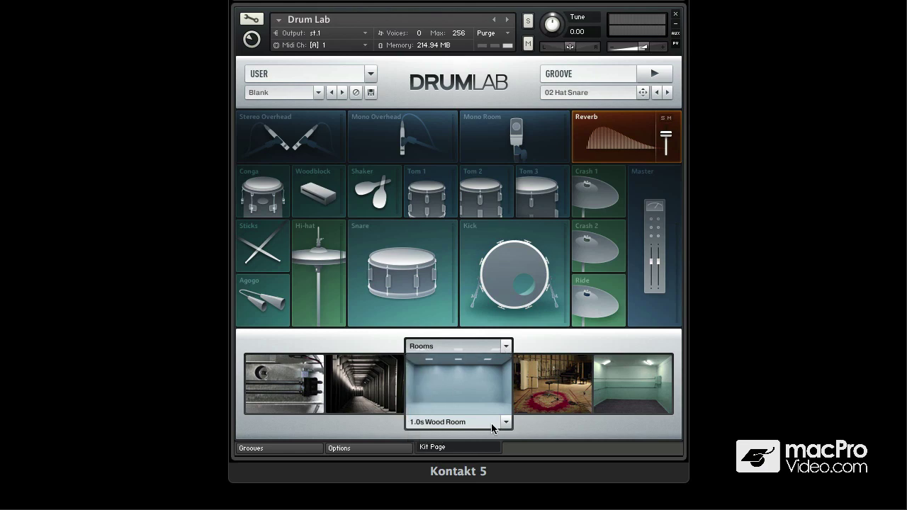
{"action": "left_click", "coordinate": [506, 422]}
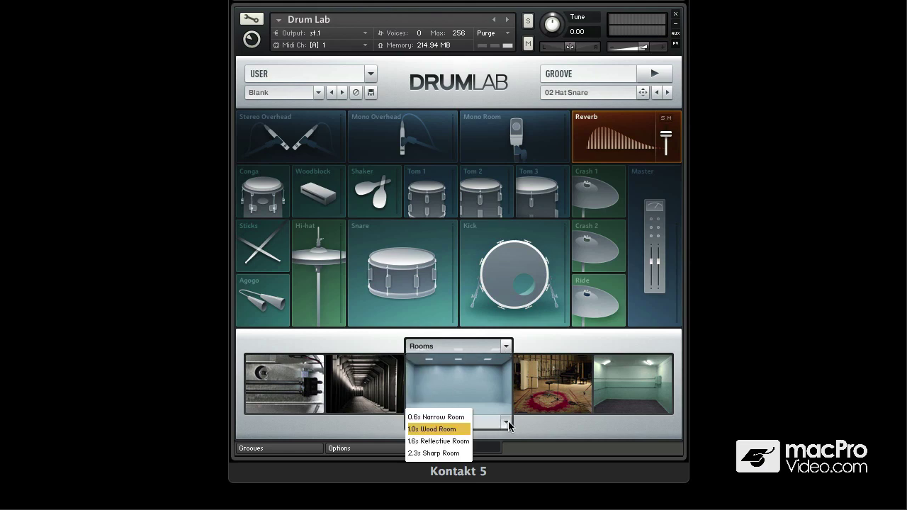
{"action": "left_click", "coordinate": [449, 452]}
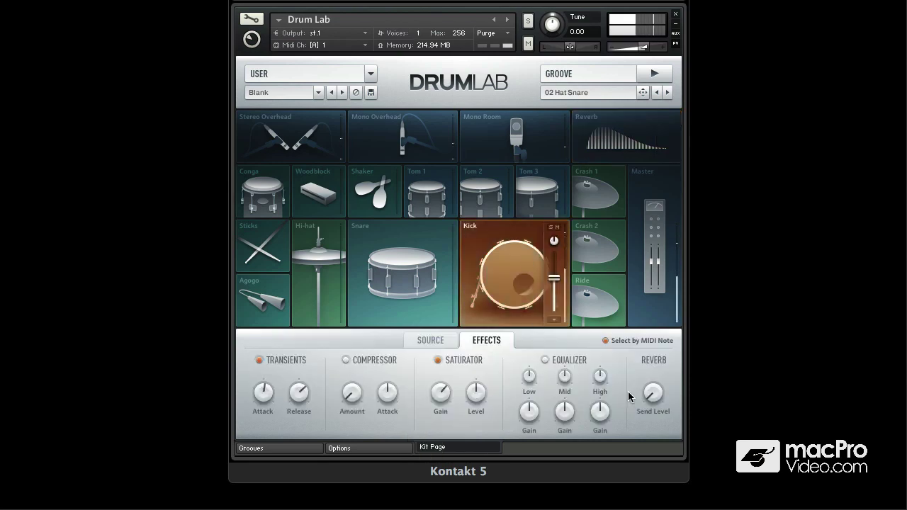
Step: Turn the Kick's Reverb Send Level knob down to about -9.3 dB
{"action": "mouse_move", "coordinate": [642, 356]}
{"action": "left_mouse_down"}
{"action": "mouse_move", "coordinate": [639, 346]}
{"action": "mouse_move", "coordinate": [637, 362]}
{"action": "left_mouse_up"}
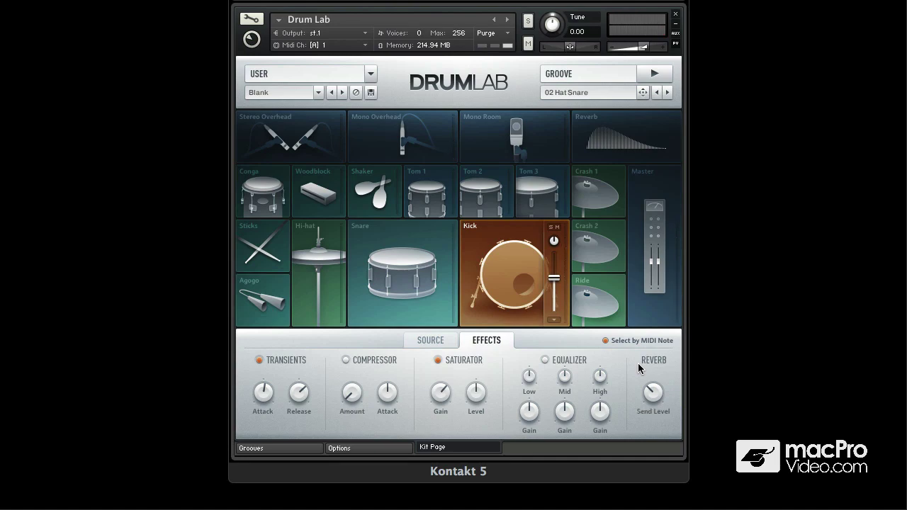
Step: View the Master bus effects, then show the Kick's Master/st.1–st.8 output list
{"action": "left_click", "coordinate": [653, 311]}
{"action": "left_click", "coordinate": [554, 320]}
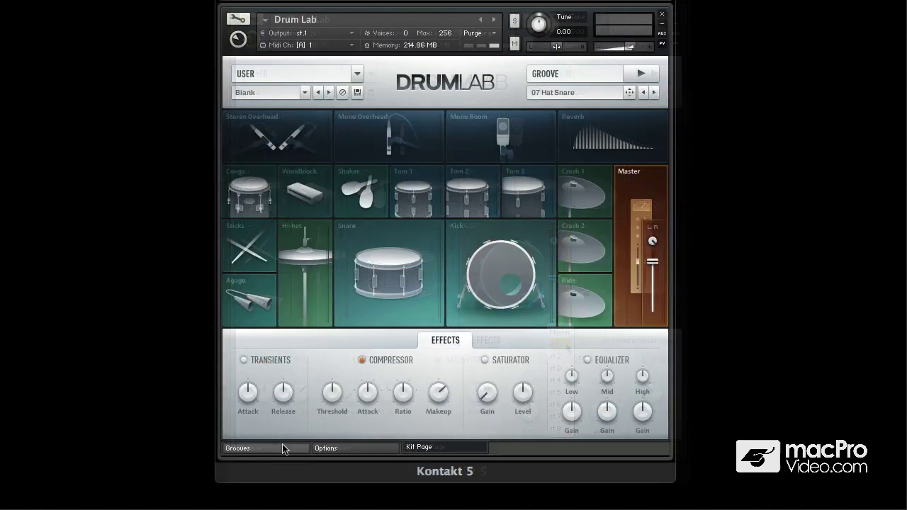
Step: Switch to the Groove Browser with the 07 Hat Snare groove loaded
{"action": "left_click", "coordinate": [283, 448]}
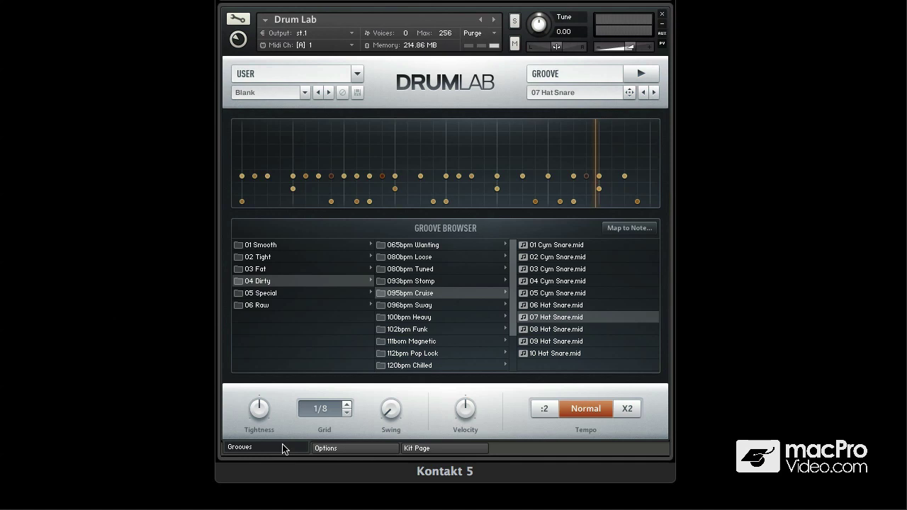
Step: Play and stop the 07 Hat Snare groove, then bring up the Options page
{"action": "left_click", "coordinate": [641, 75]}
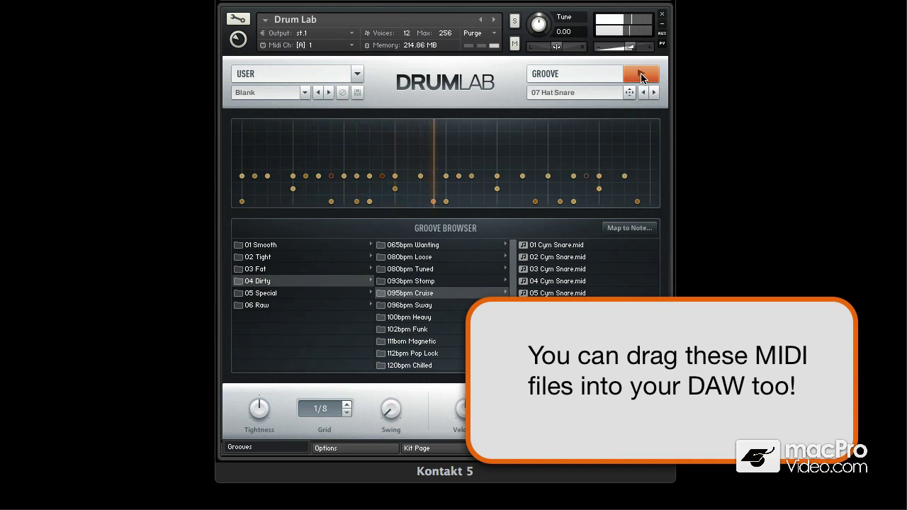
{"action": "left_click", "coordinate": [641, 74]}
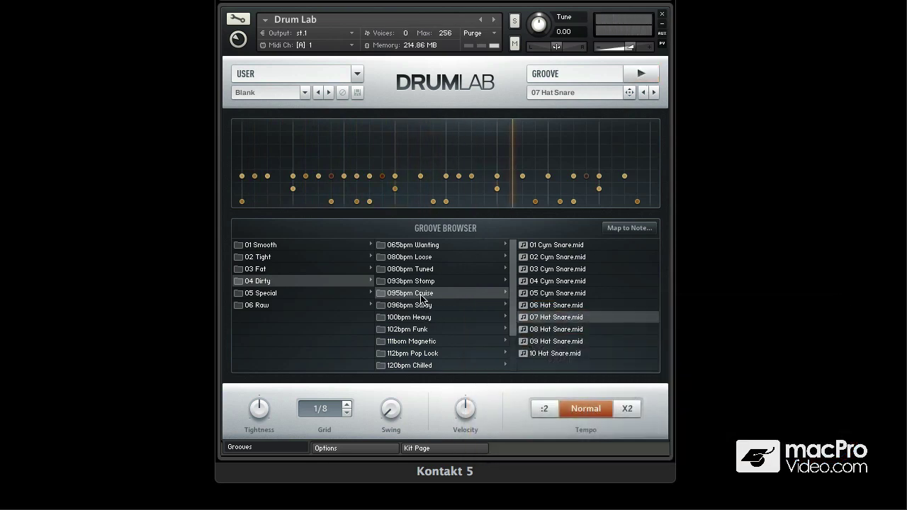
{"action": "left_click", "coordinate": [348, 449]}
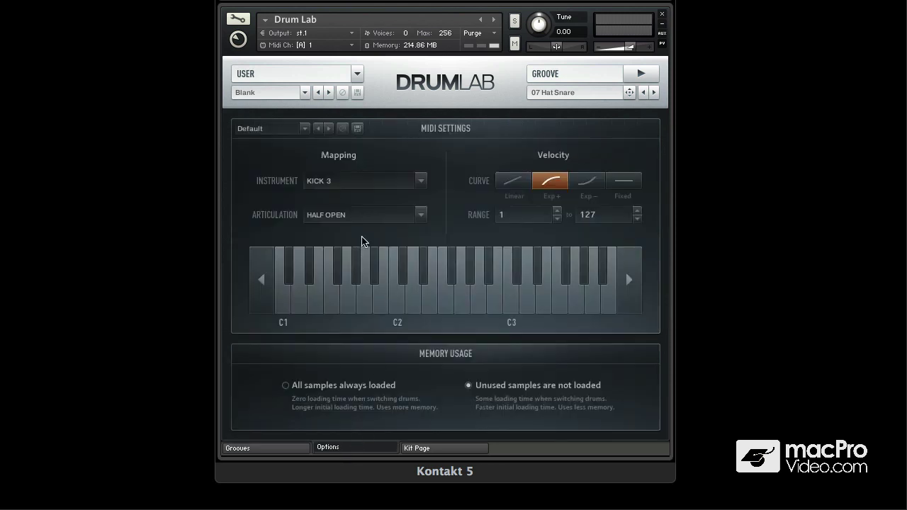
Step: Keep the Default MIDI mapping preset and go back to the Kit Page
{"action": "left_click", "coordinate": [303, 129]}
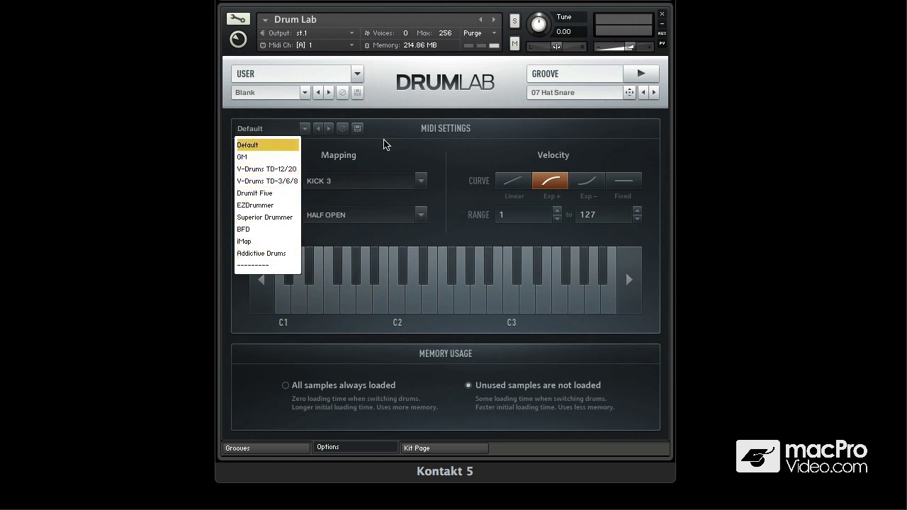
{"action": "left_click", "coordinate": [409, 137]}
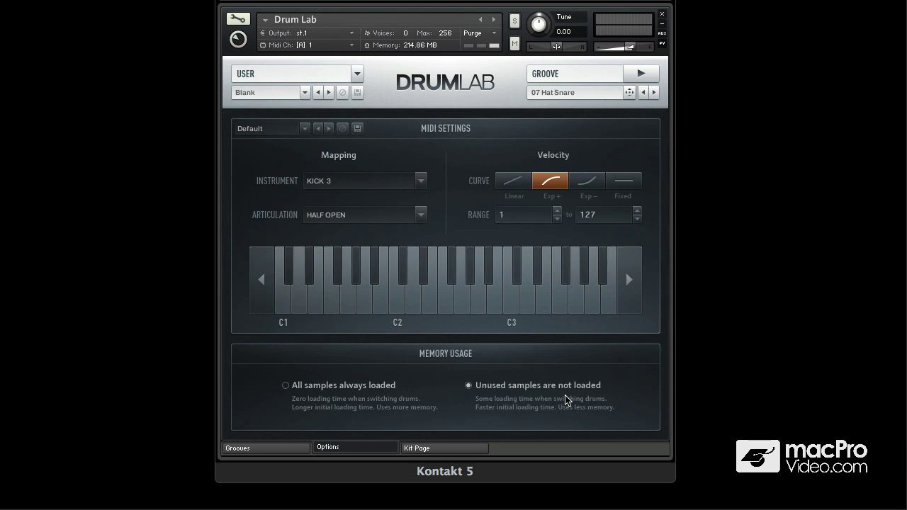
{"action": "left_click", "coordinate": [443, 448]}
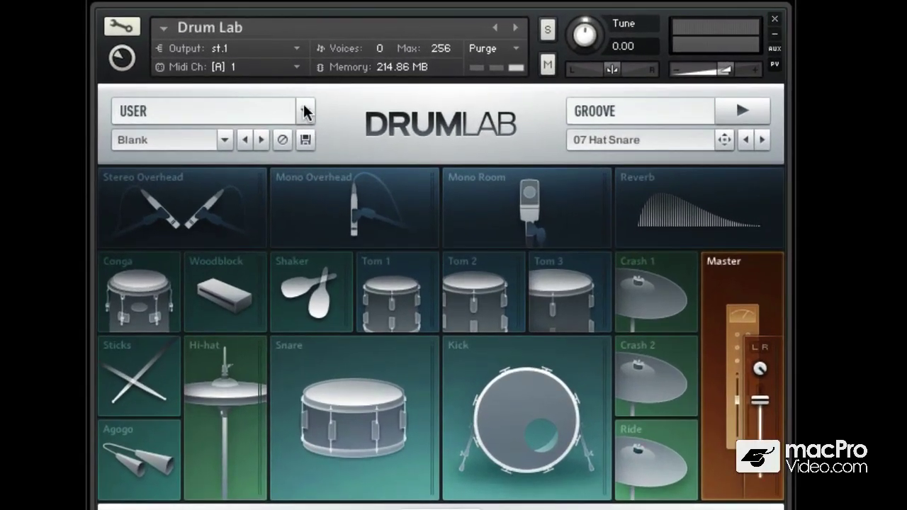
{"action": "left_click", "coordinate": [304, 111]}
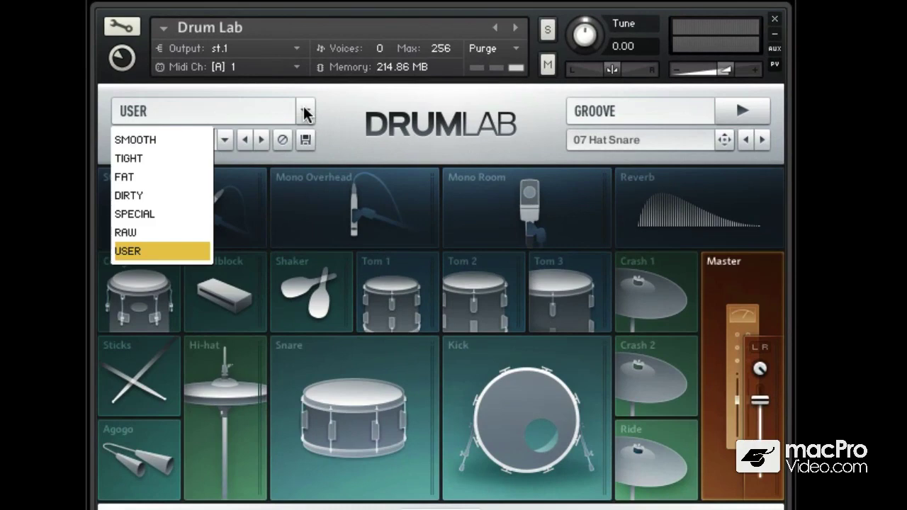
{"action": "left_click", "coordinate": [176, 134]}
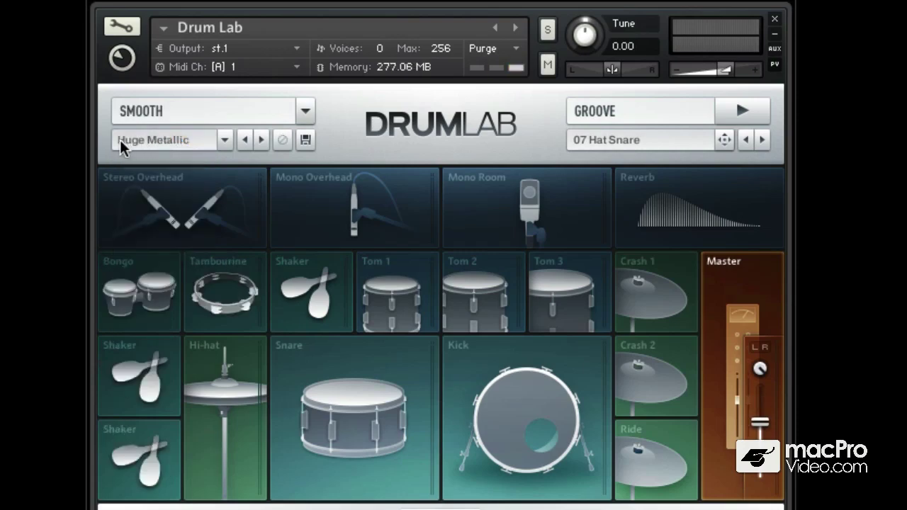
{"action": "left_click", "coordinate": [226, 140]}
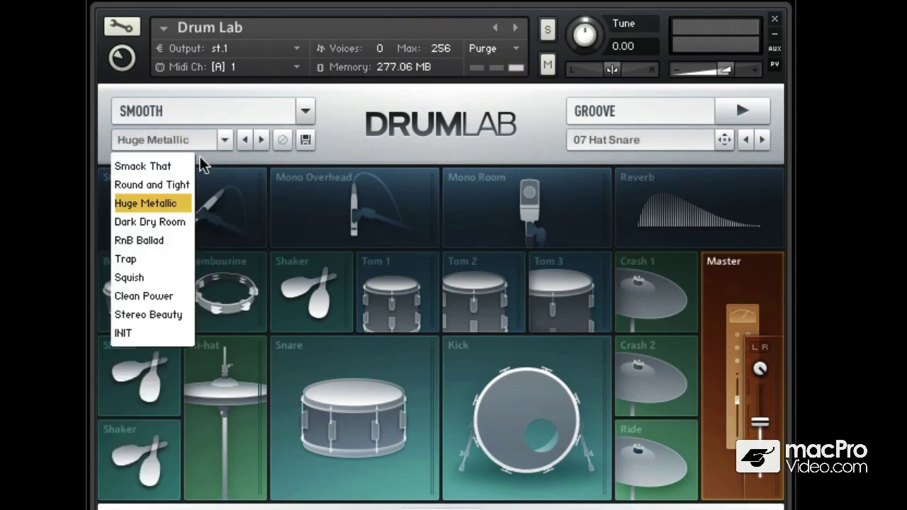
{"action": "left_click", "coordinate": [177, 241]}
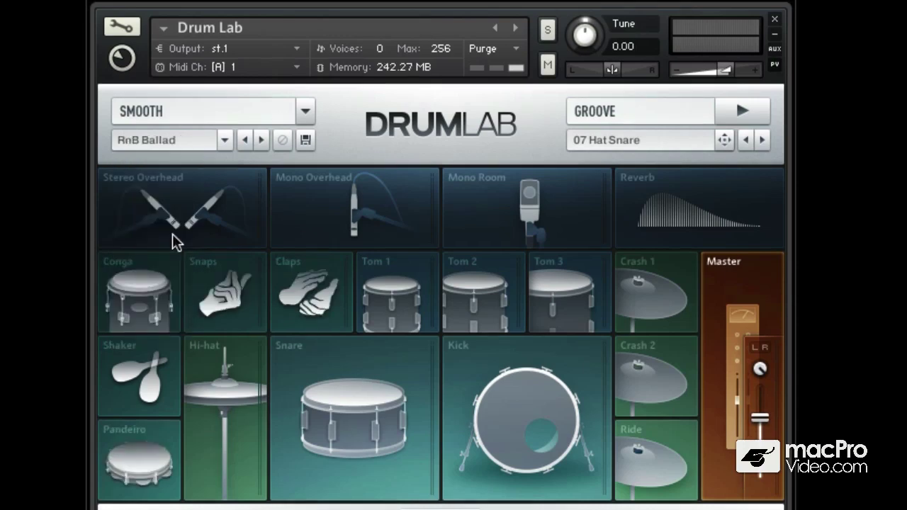
{"action": "left_click", "coordinate": [225, 142]}
{"action": "left_click", "coordinate": [162, 259]}
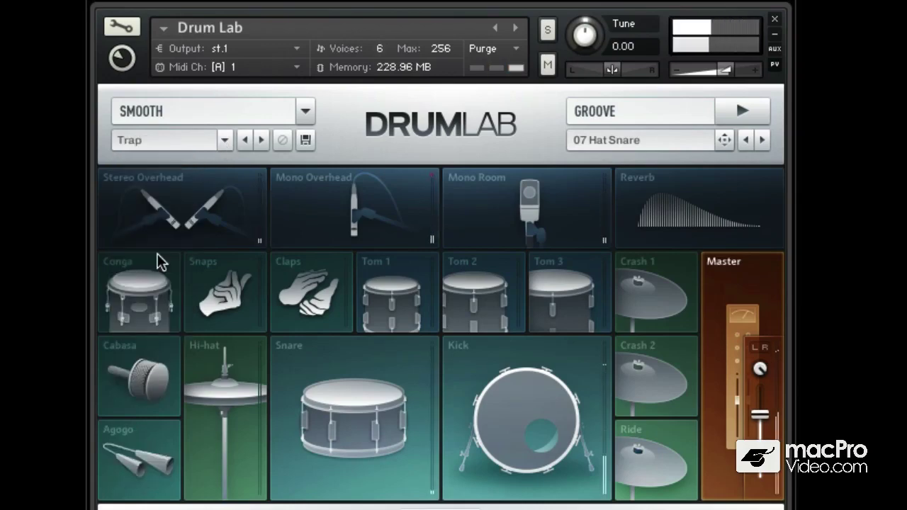
{"action": "left_click", "coordinate": [306, 112]}
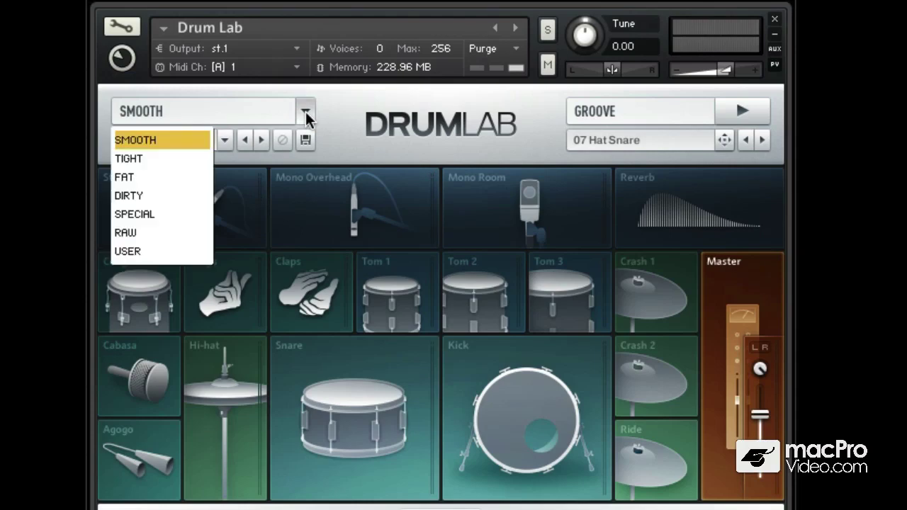
{"action": "left_click", "coordinate": [174, 194]}
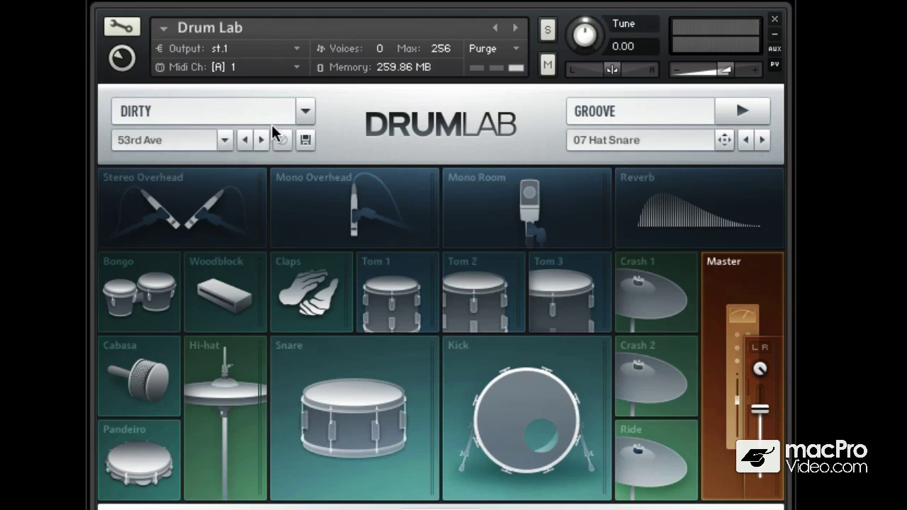
{"action": "left_click", "coordinate": [304, 113]}
{"action": "left_click", "coordinate": [146, 257]}
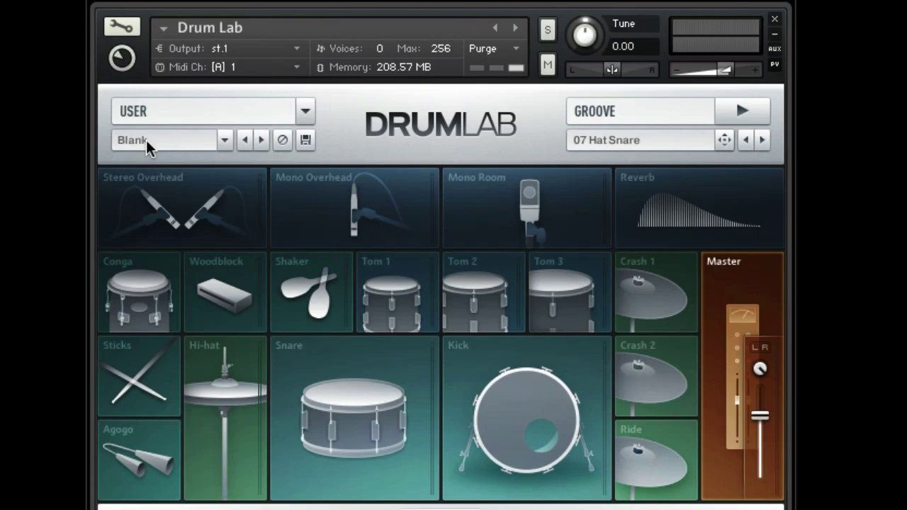
Step: Save the current kit as a user preset, then load the user kit The Lab
{"action": "left_click_drag", "start_coordinate": [147, 141], "coordinate": [121, 154]}
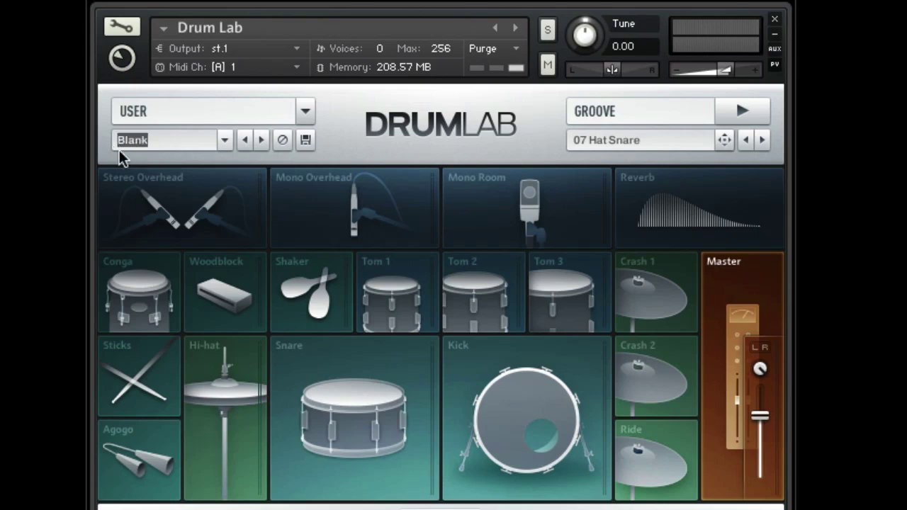
{"action": "left_click", "coordinate": [306, 141]}
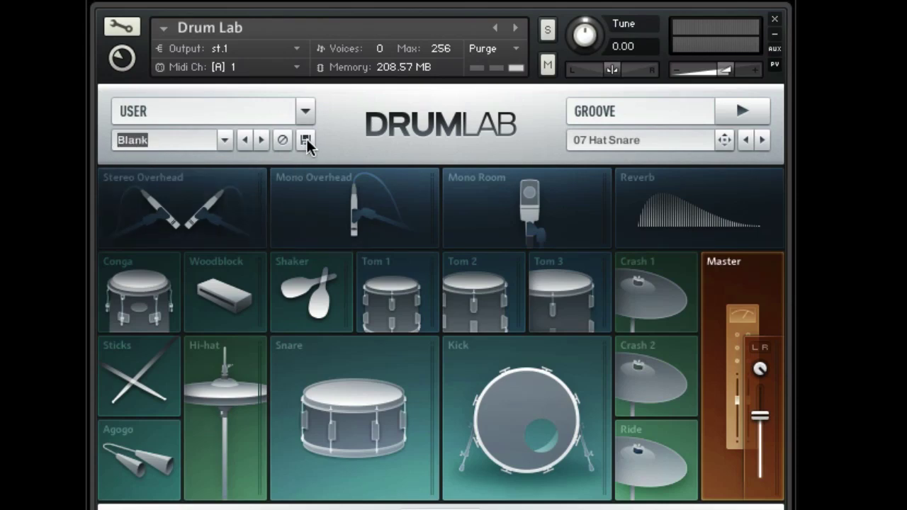
{"action": "left_click", "coordinate": [225, 140]}
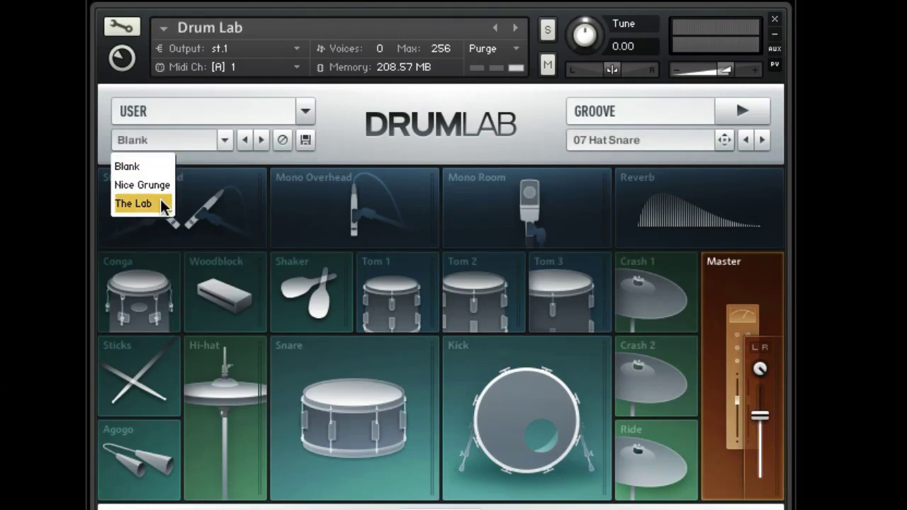
{"action": "left_click", "coordinate": [161, 204]}
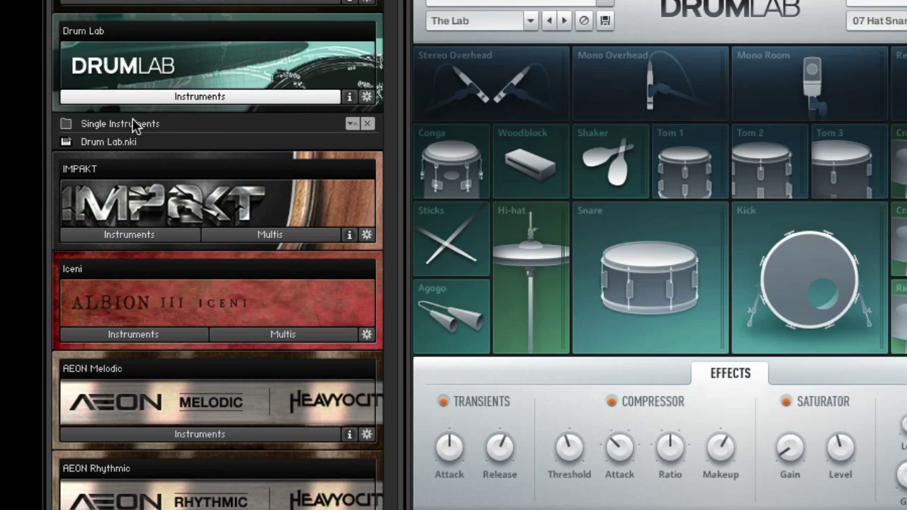
Step: Browse Drum Lab's Single Instruments > Kit > Snare folder to list its snare files
{"action": "left_click", "coordinate": [136, 126]}
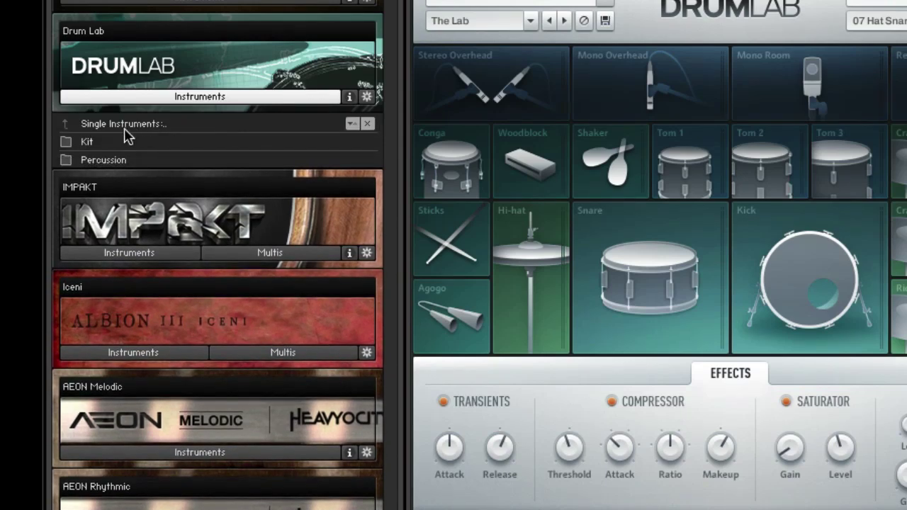
{"action": "left_click", "coordinate": [92, 145]}
{"action": "left_click", "coordinate": [92, 144]}
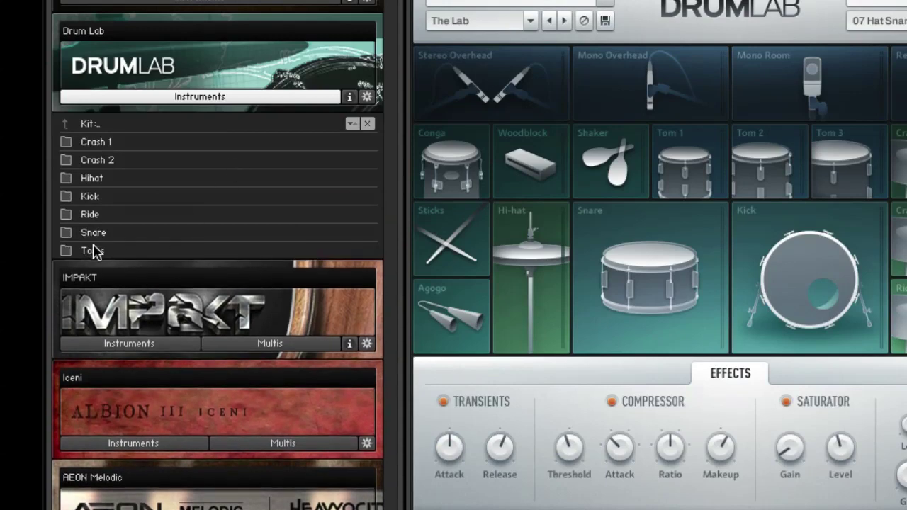
{"action": "left_click", "coordinate": [94, 234]}
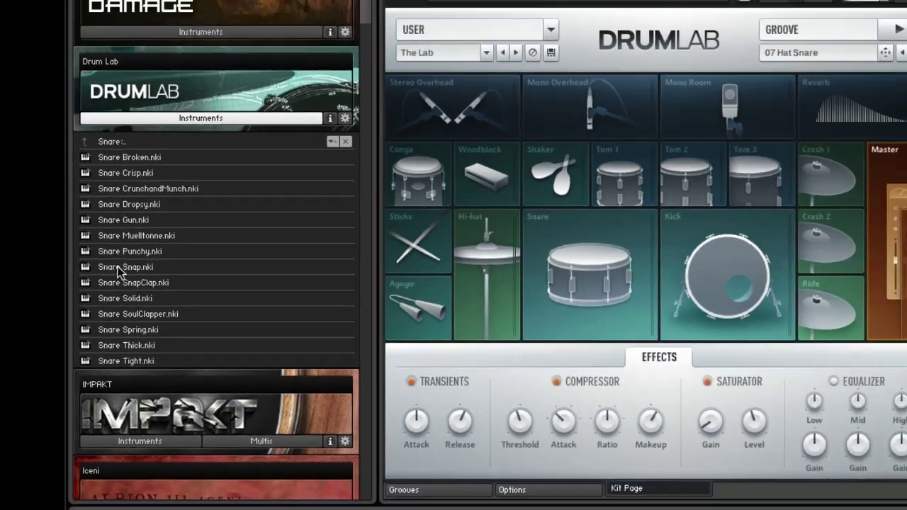
Step: Load Snare Snap.nki into the rack and check its Source and Effects settings
{"action": "left_click", "coordinate": [104, 270]}
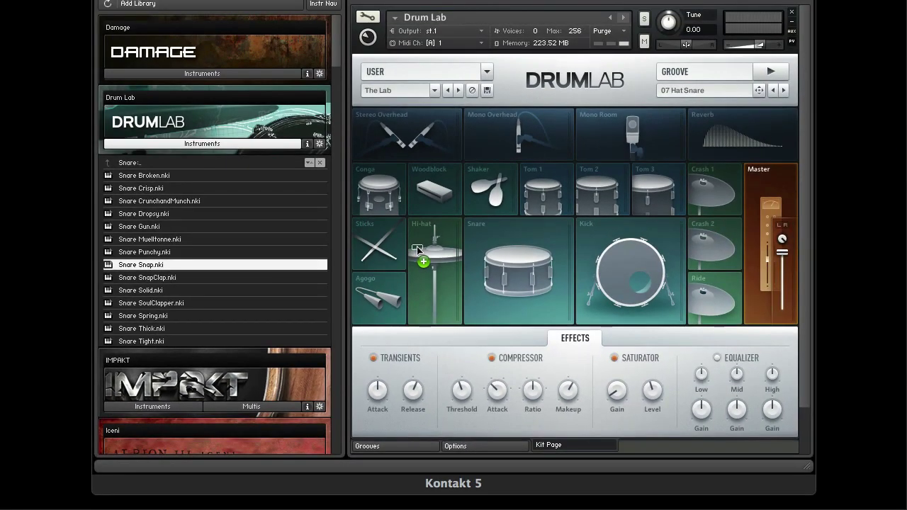
{"action": "left_click_drag", "start_coordinate": [427, 248], "coordinate": [427, 243]}
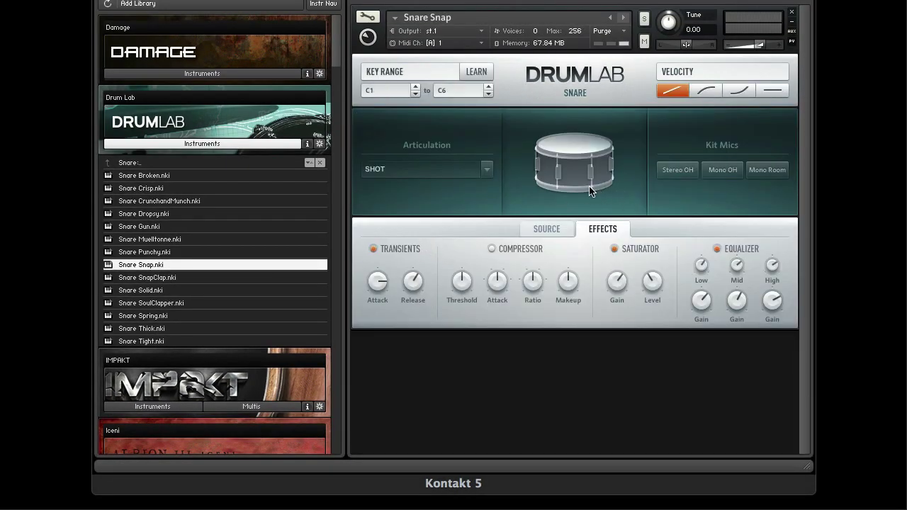
{"action": "left_click", "coordinate": [547, 228]}
{"action": "left_click", "coordinate": [599, 227]}
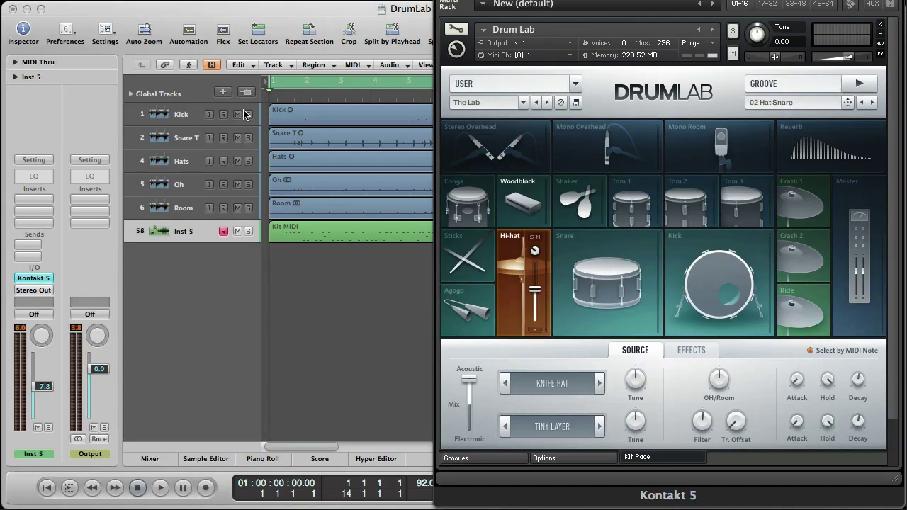
Step: Mute the Kick, Snare, Hats, Oh and Room audio tracks, then play and stop the arrangement
{"action": "left_click_drag", "start_coordinate": [237, 116], "coordinate": [237, 213]}
{"action": "key", "text": "space"}
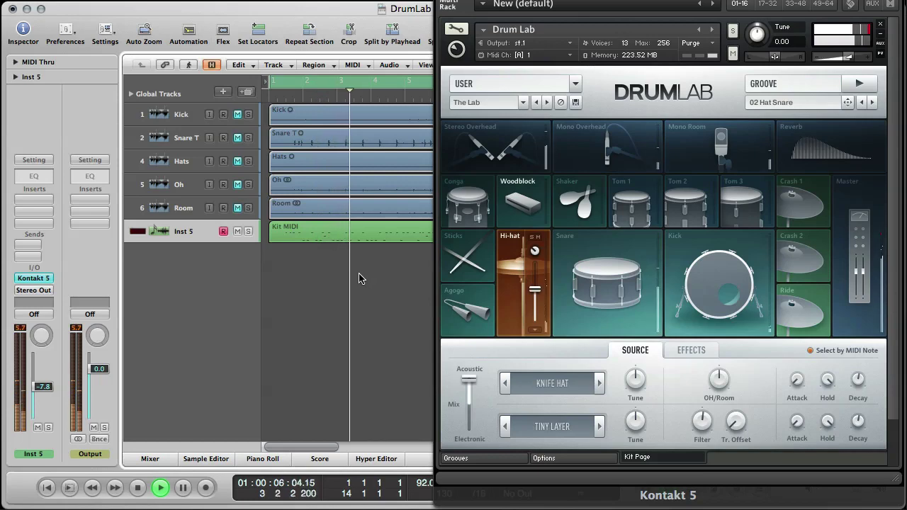
{"action": "key", "text": "space"}
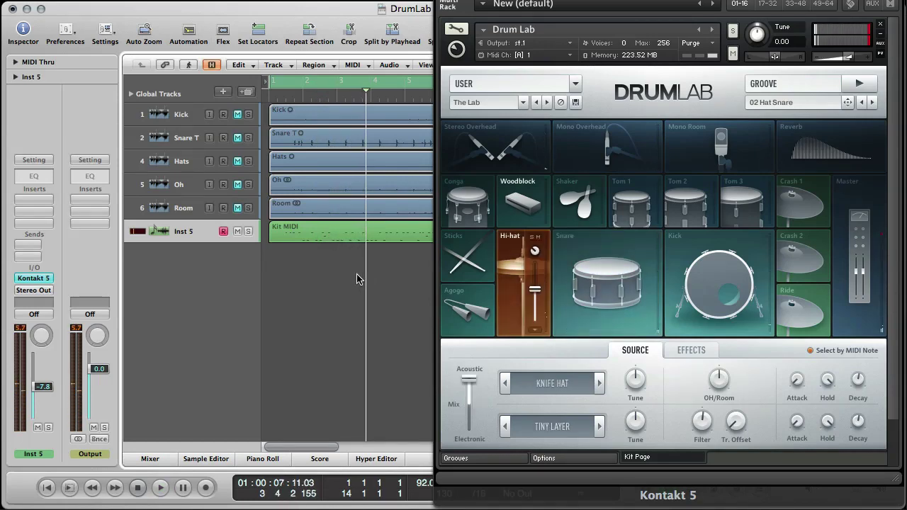